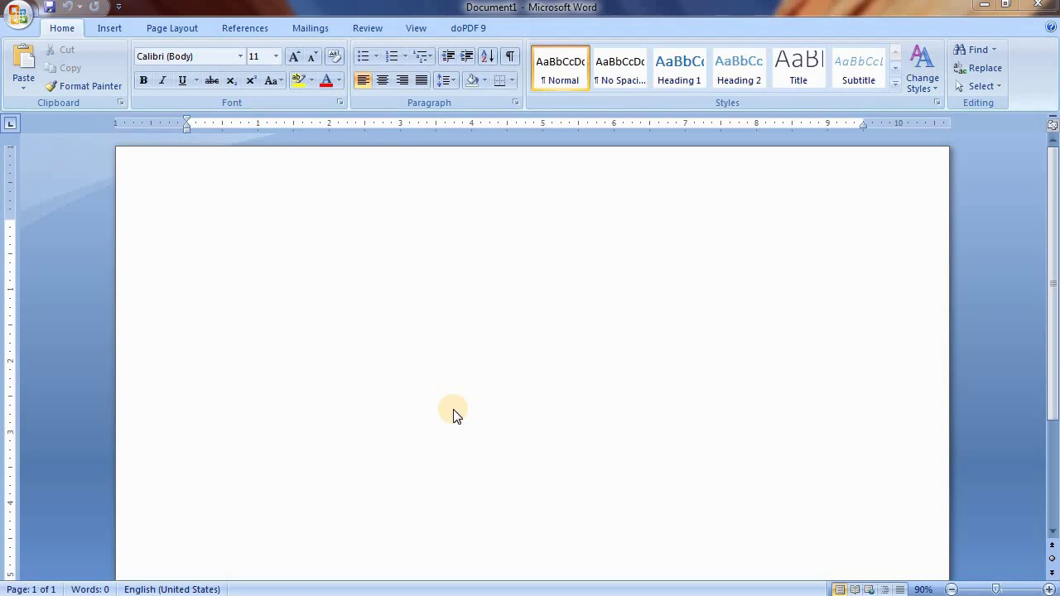
# - Insert an empty 6-column by 7-row table at the top of the document
pyautogui.click(107, 28)
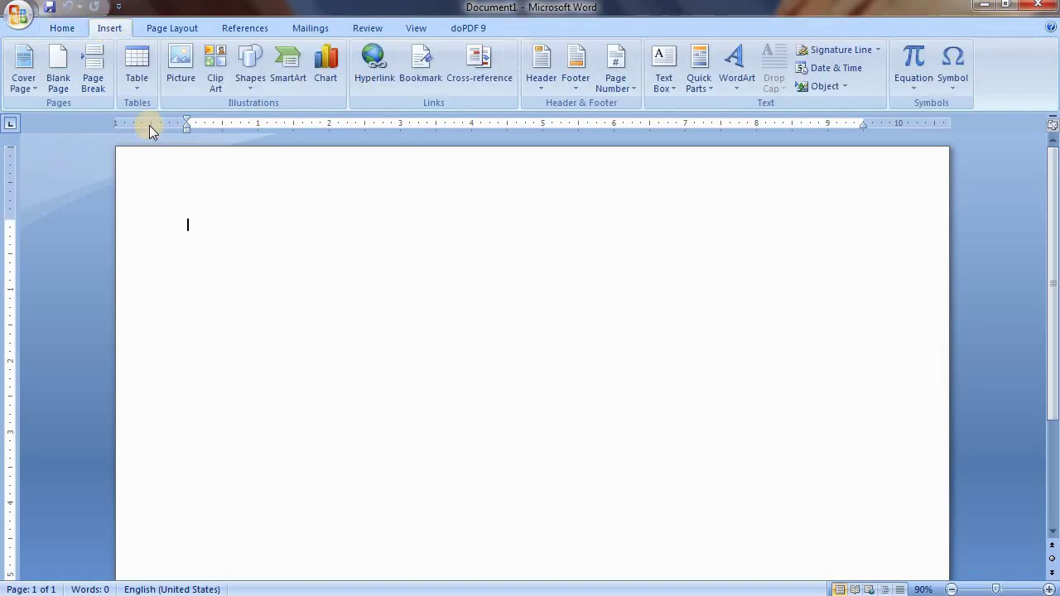
pyautogui.click(144, 77)
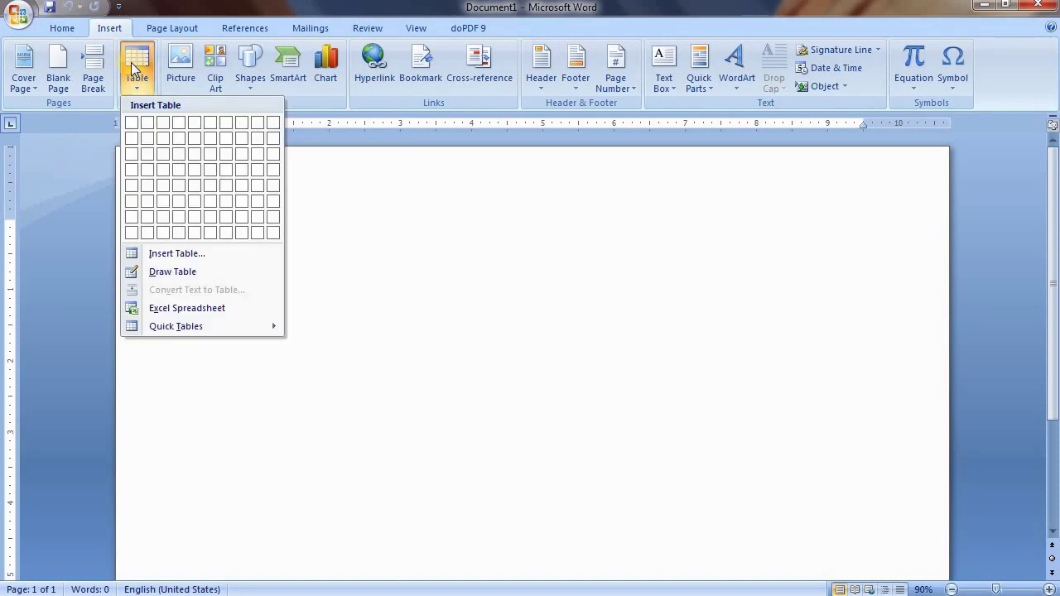
pyautogui.click(209, 215)
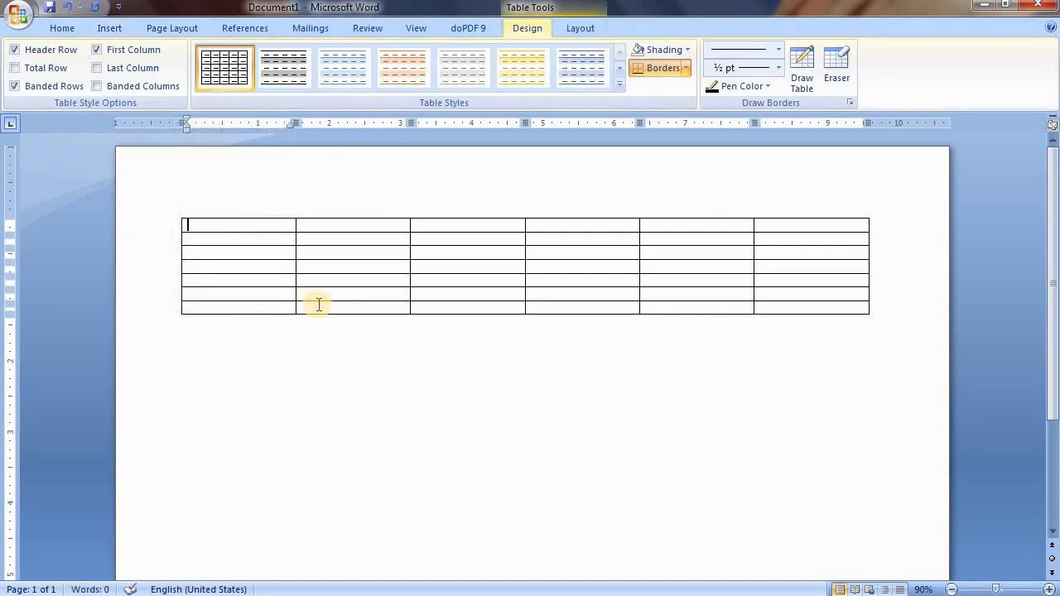
# - Set the whole table's font to Kruti Dev 010 at size 18
pyautogui.click(73, 30)
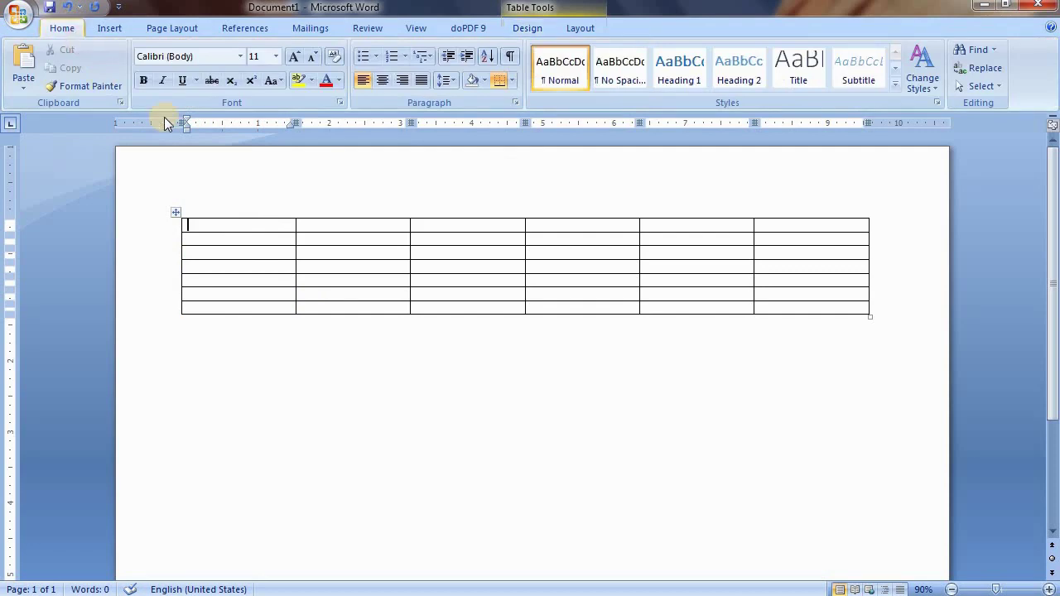
pyautogui.moveTo(218, 224)
pyautogui.mouseDown()
pyautogui.moveTo(712, 253)
pyautogui.moveTo(832, 304)
pyautogui.mouseUp()
pyautogui.click(208, 56)
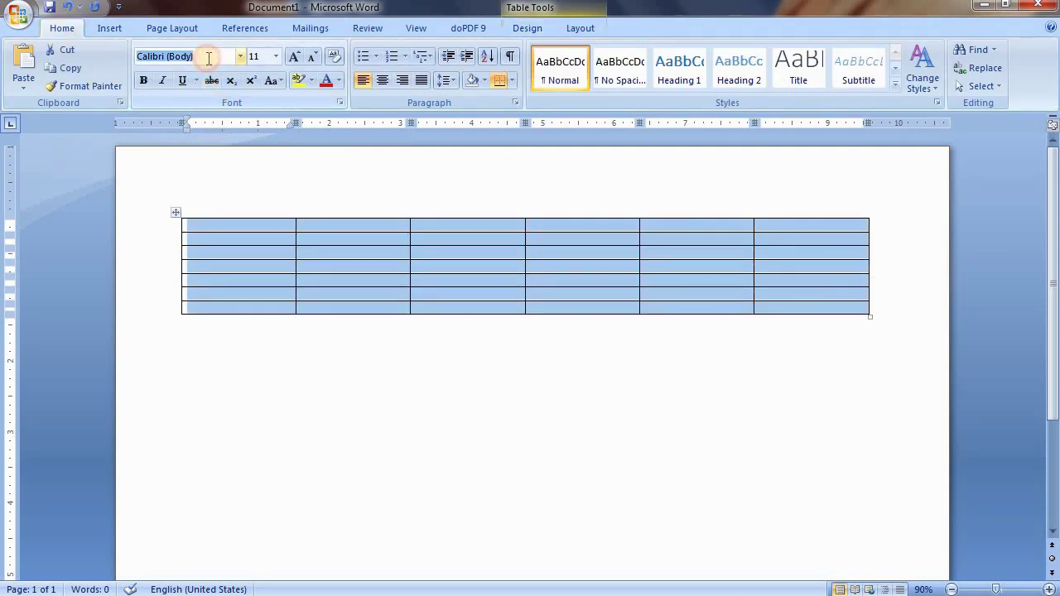
pyautogui.write('Kruti Dev 010')
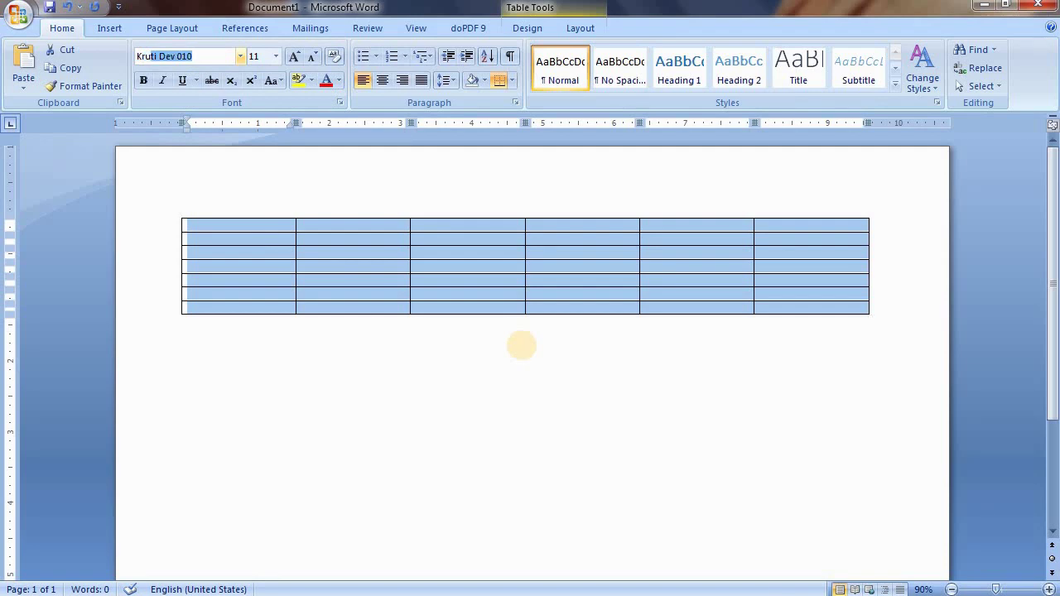
pyautogui.press('Tab')
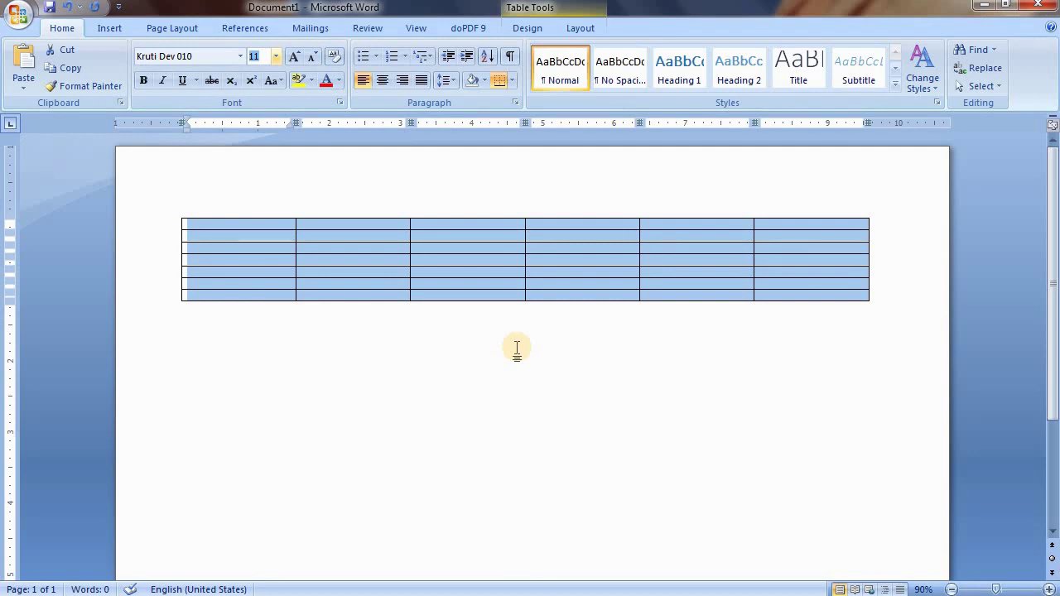
pyautogui.write('18')
pyautogui.press('Return')
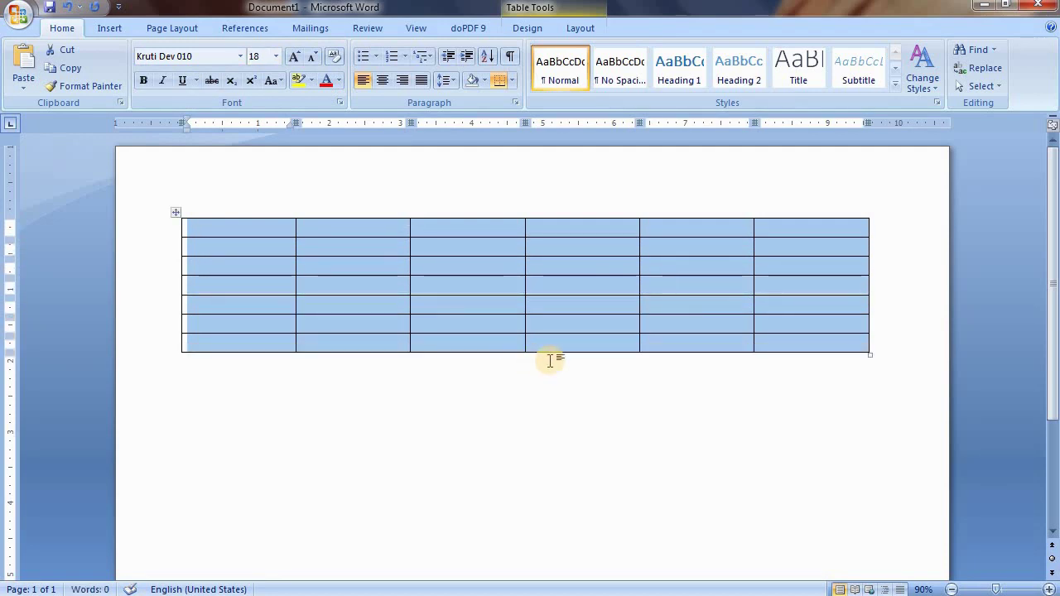
# - Drag the table lower on the page to leave space above it
pyautogui.click(550, 360)
pyautogui.click(204, 208)
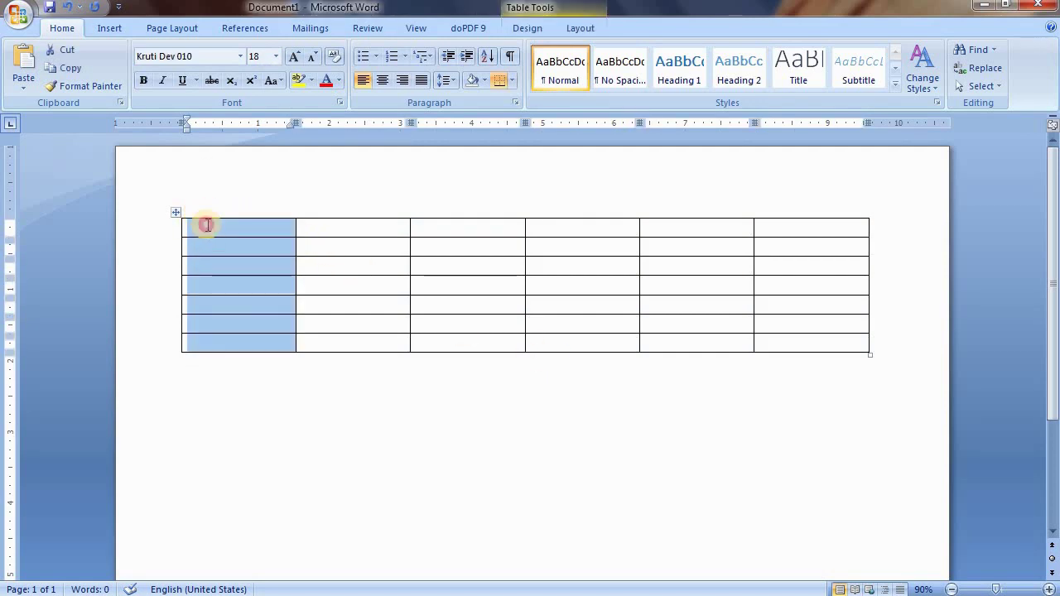
pyautogui.click(206, 224)
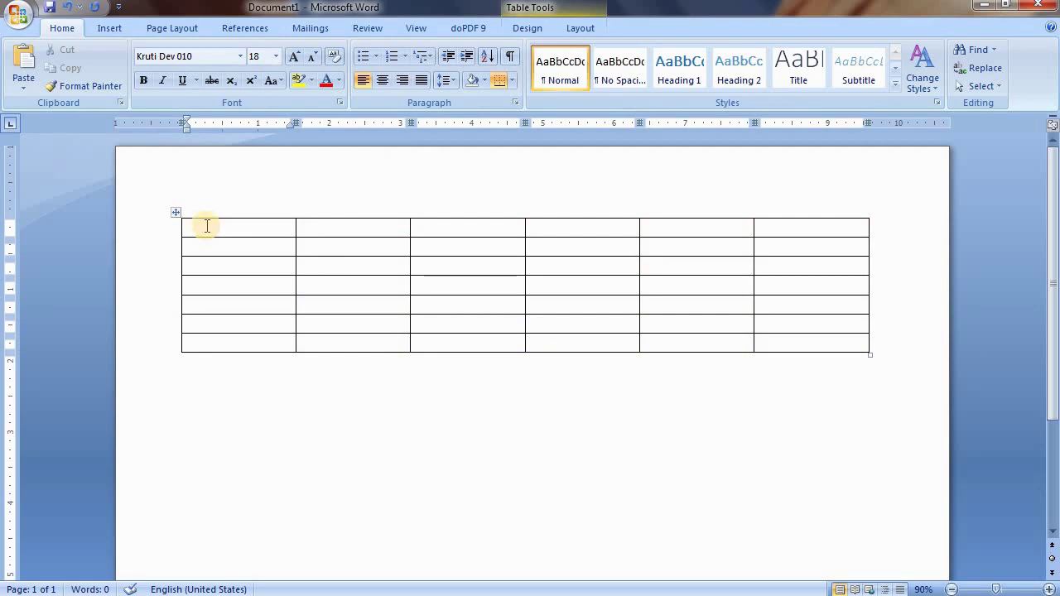
pyautogui.moveTo(176, 211); pyautogui.dragTo(182, 260)
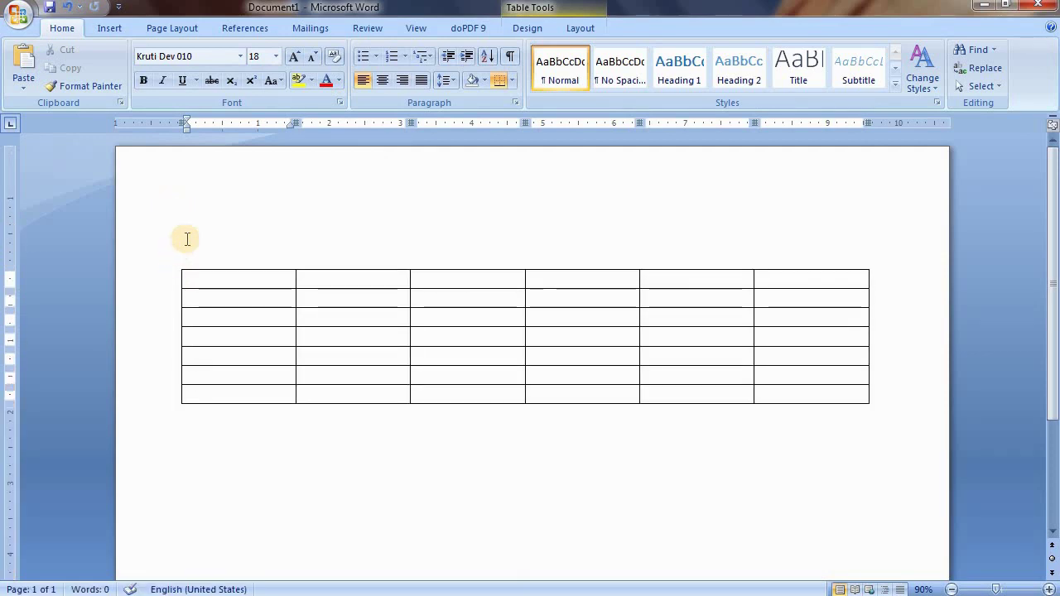
# - On the empty line above the table, set the font to Kruti Dev 010 at size 30
pyautogui.click(199, 230)
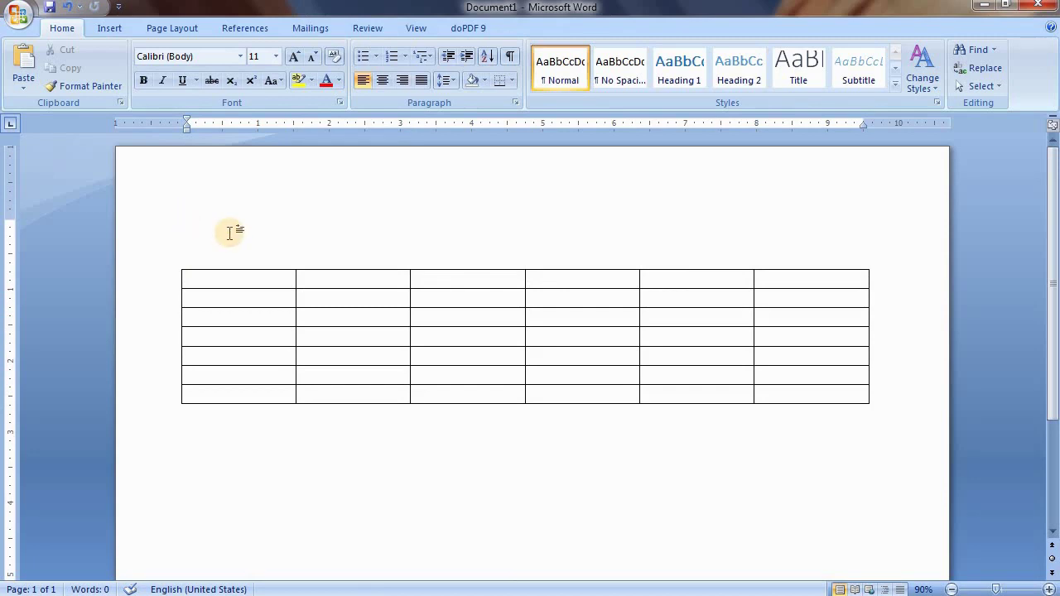
pyautogui.write('Sep')
pyautogui.press('BackSpace')
pyautogui.press('BackSpace')
pyautogui.press('BackSpace')
pyautogui.click(189, 56)
pyautogui.write('Kru')
pyautogui.press('Tab')
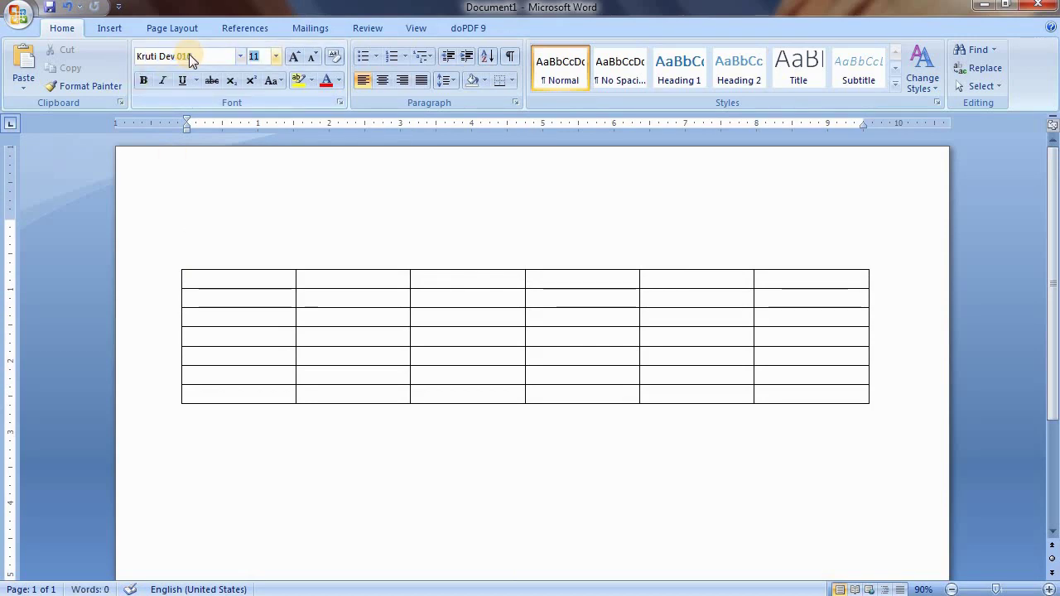
pyautogui.press('BackSpace')
pyautogui.write('30')
pyautogui.press('Return')
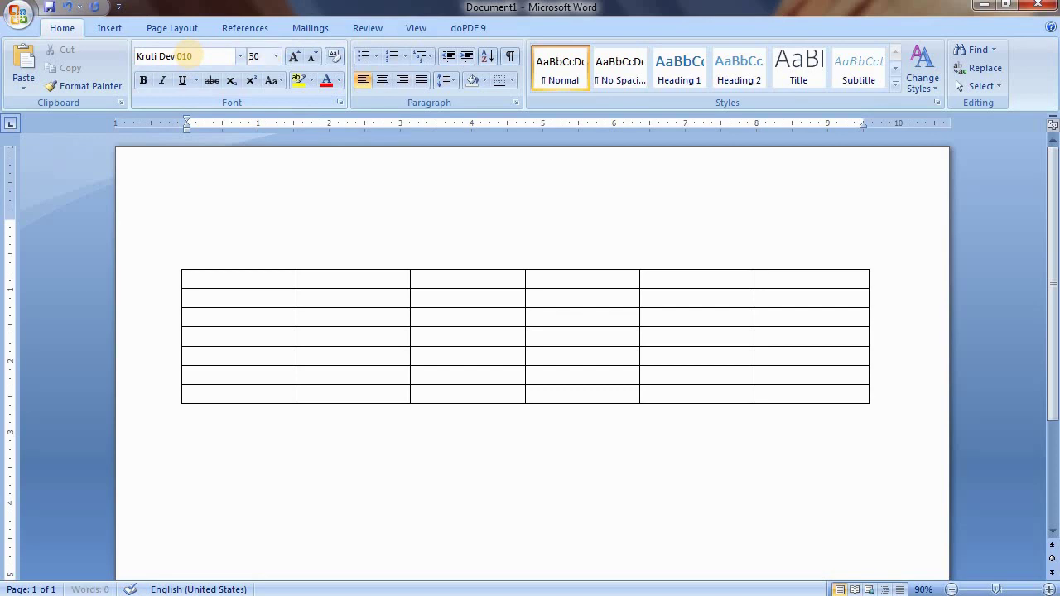
# - Type the title सितम्बर (flrEcj) and make it bold and centred
pyautogui.write('fl')
pyautogui.write('rE')
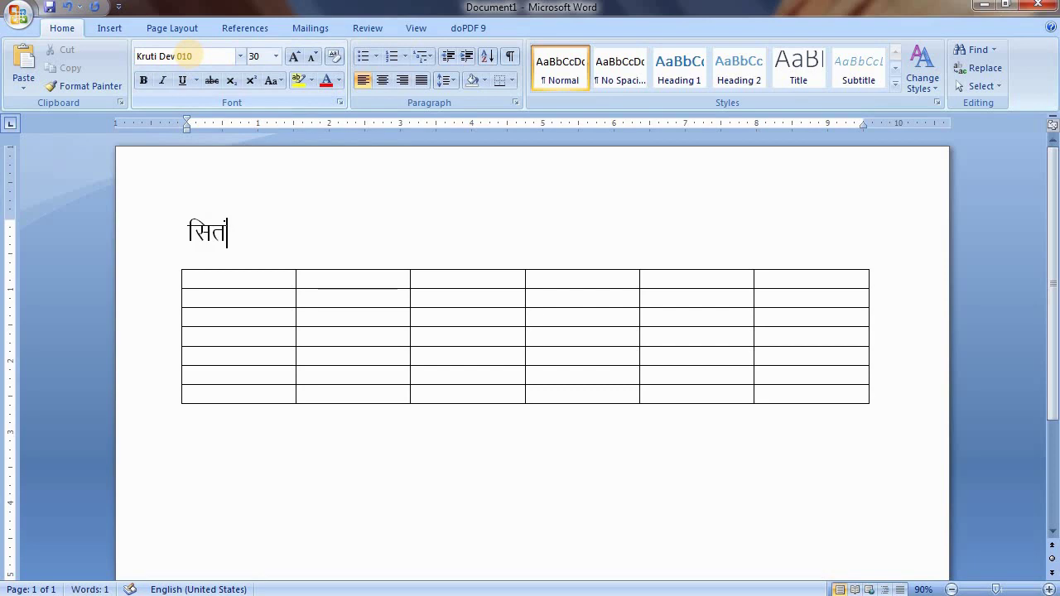
pyautogui.write('cj')
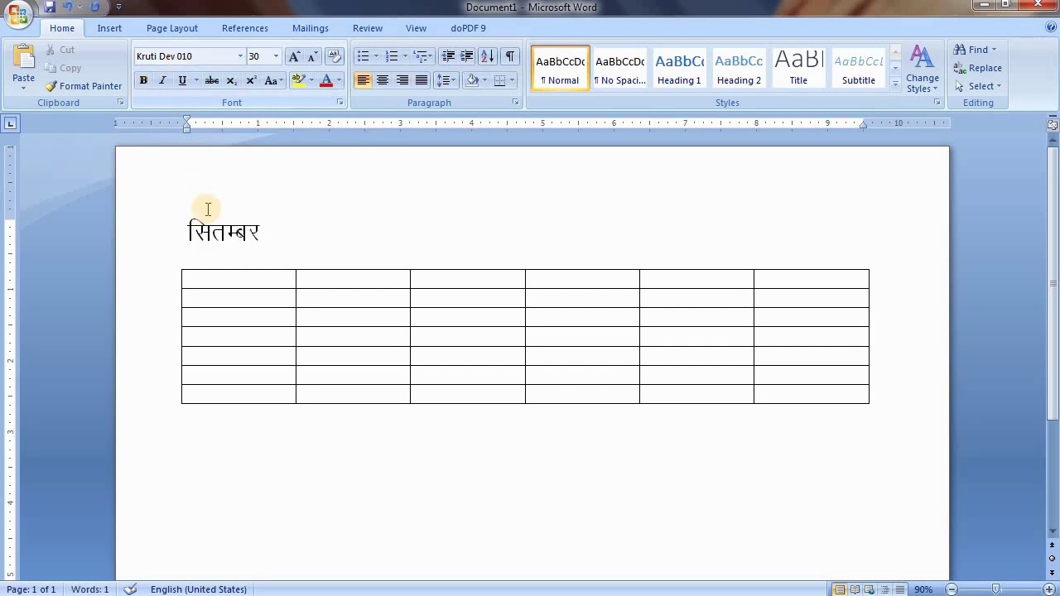
pyautogui.doubleClick(219, 240)
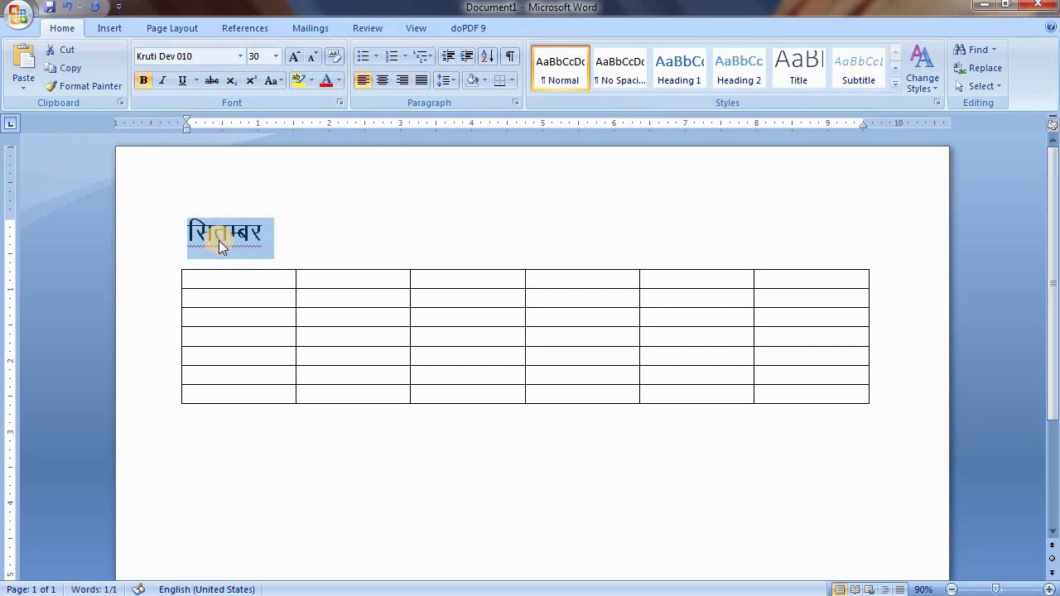
pyautogui.hotkey('ctrl', 'e')
pyautogui.click(494, 420)
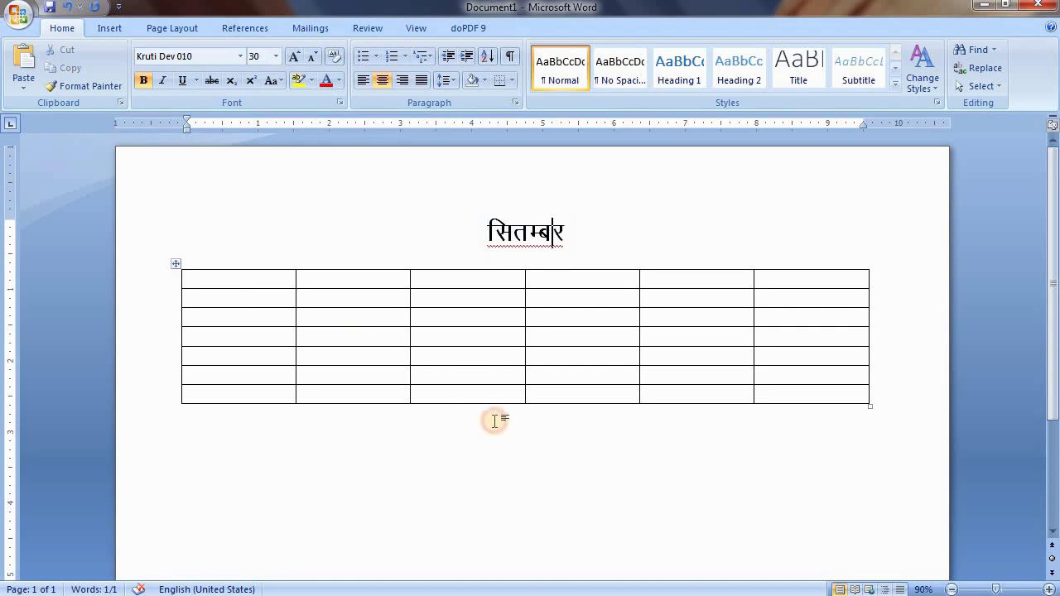
# - Enter रविवार and सोमवार in the first cells of the top two rows
pyautogui.click(253, 278)
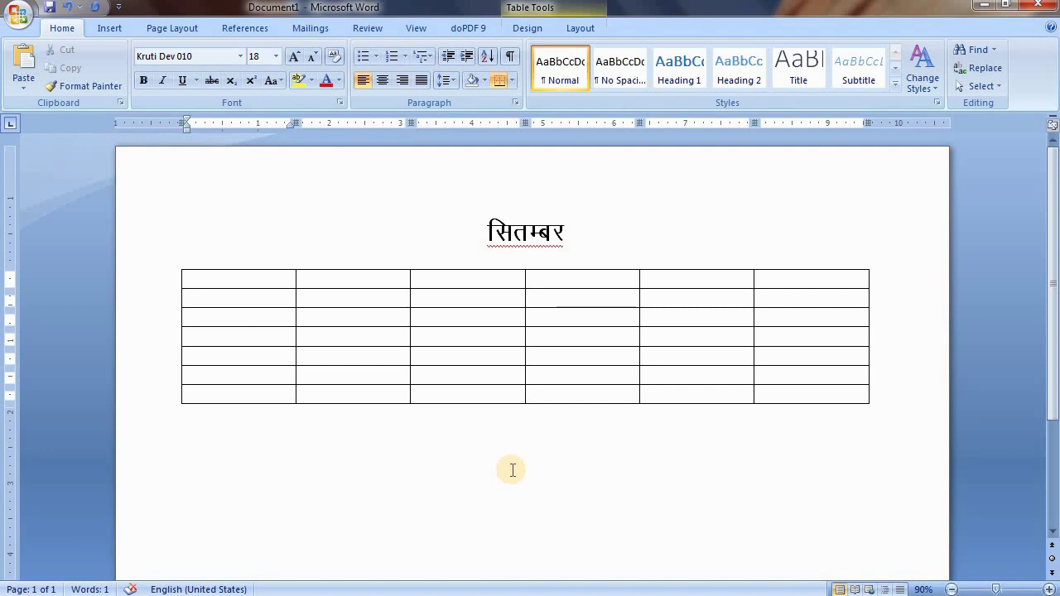
pyautogui.write('jfookj')
pyautogui.press('space')
pyautogui.press('Down')
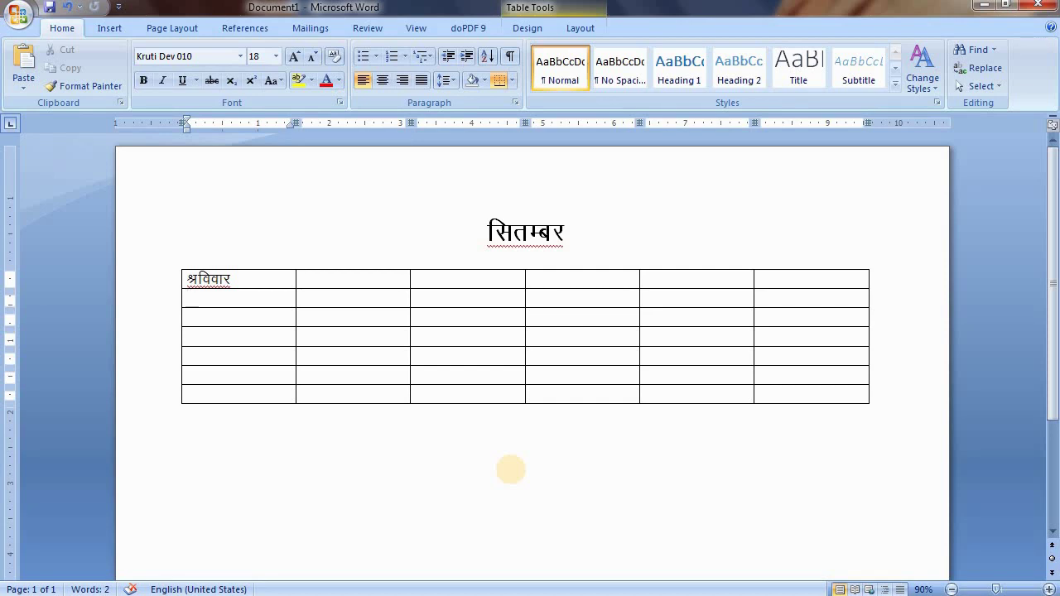
pyautogui.hotkey('ctrl', 'z')
pyautogui.write('lkseokj')
pyautogui.press('Down')
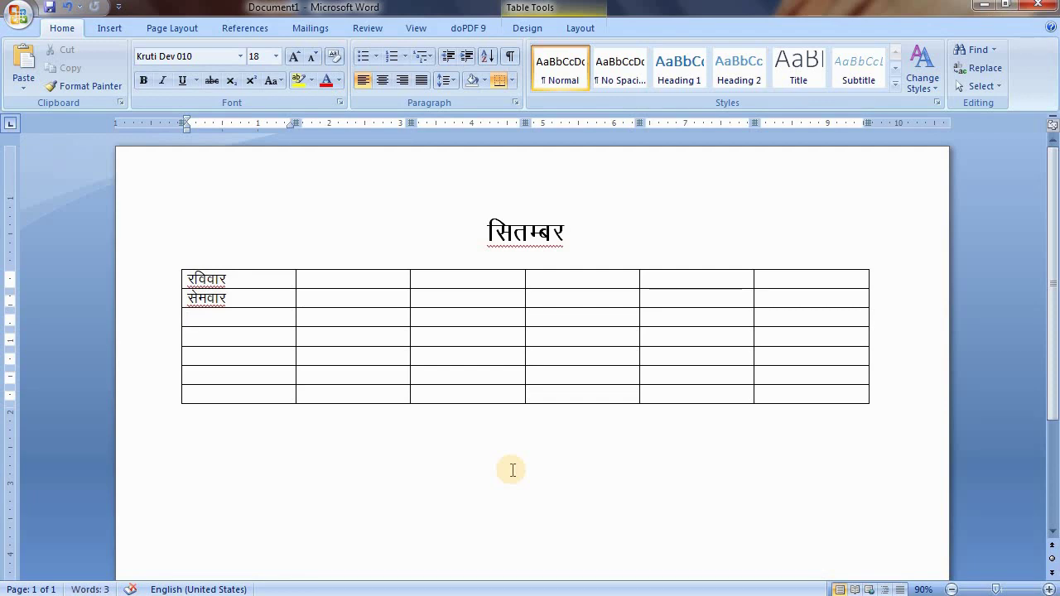
# - Enter मंगलवार, बुधवार, गुरुवार, शुक्रवार and शनिवार down the remaining first-column cells
pyautogui.write('eaxyokj')
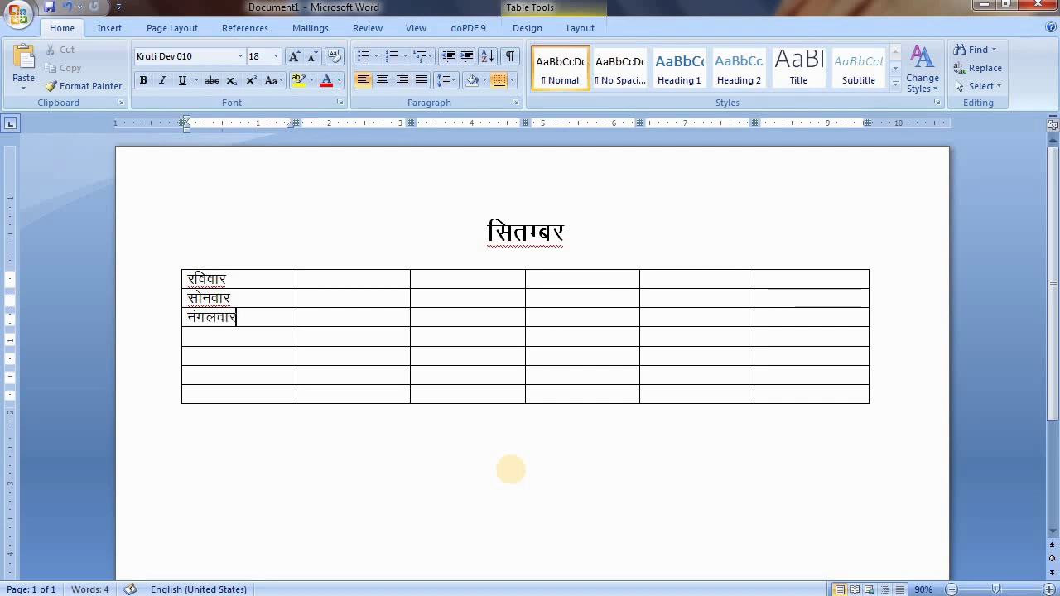
pyautogui.press('Down')
pyautogui.write('cq/')
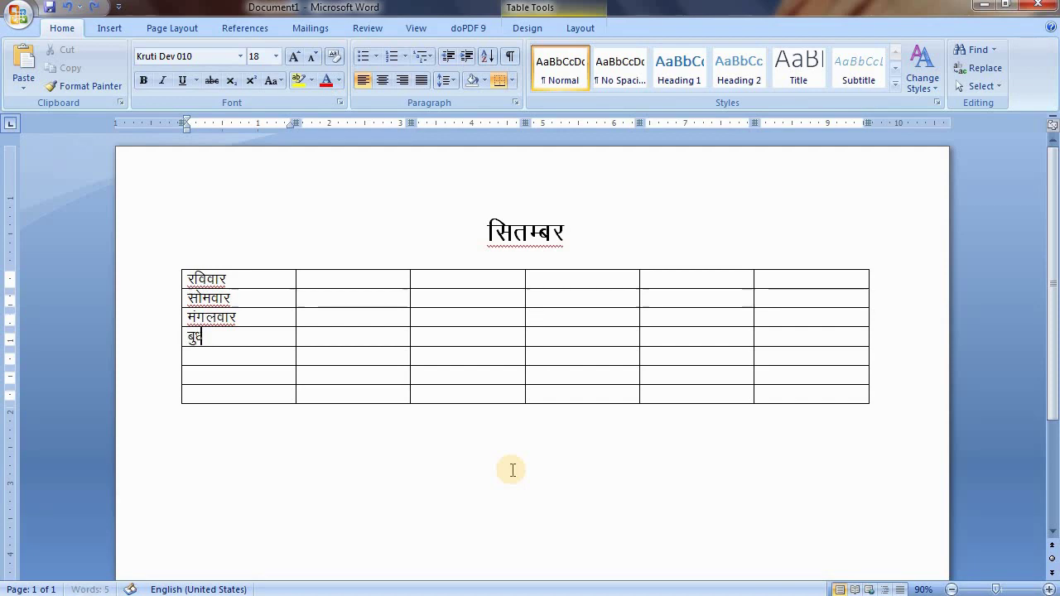
pyautogui.write('okj')
pyautogui.press('Down')
pyautogui.write('xq:')
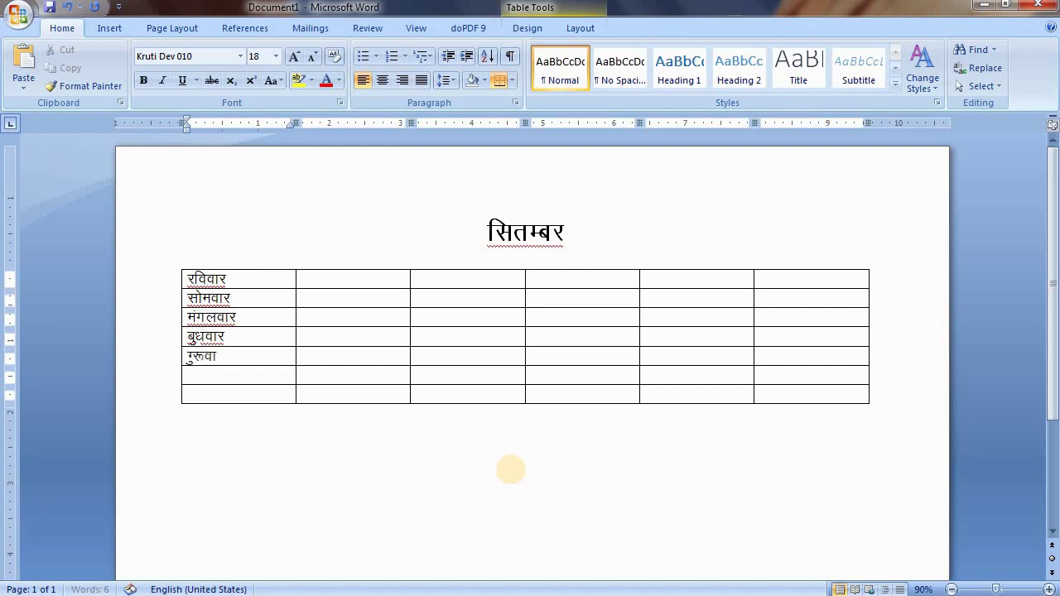
pyautogui.press('BackSpace')
pyautogui.write('#okj')
pyautogui.write("'")
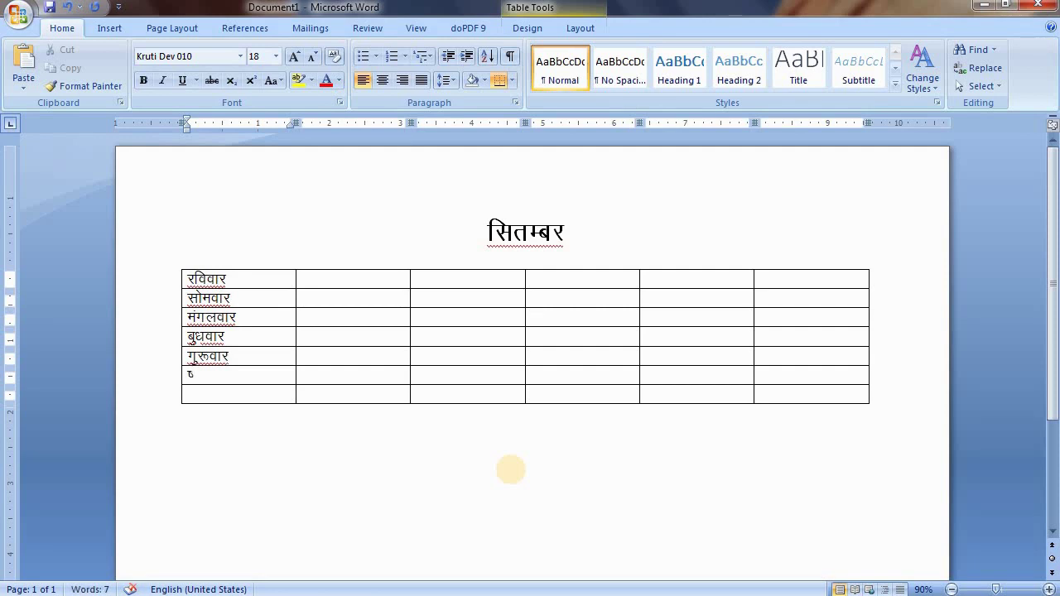
pyautogui.write('kq')
pyautogui.write('dzokj')
pyautogui.press('Down')
pyautogui.write("'k")
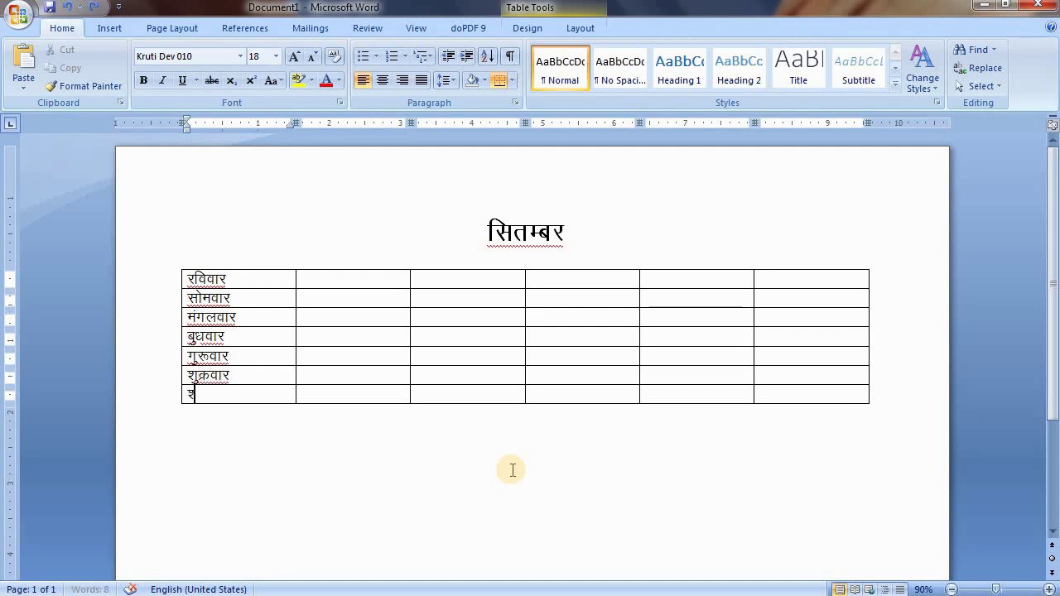
pyautogui.write('fuokj')
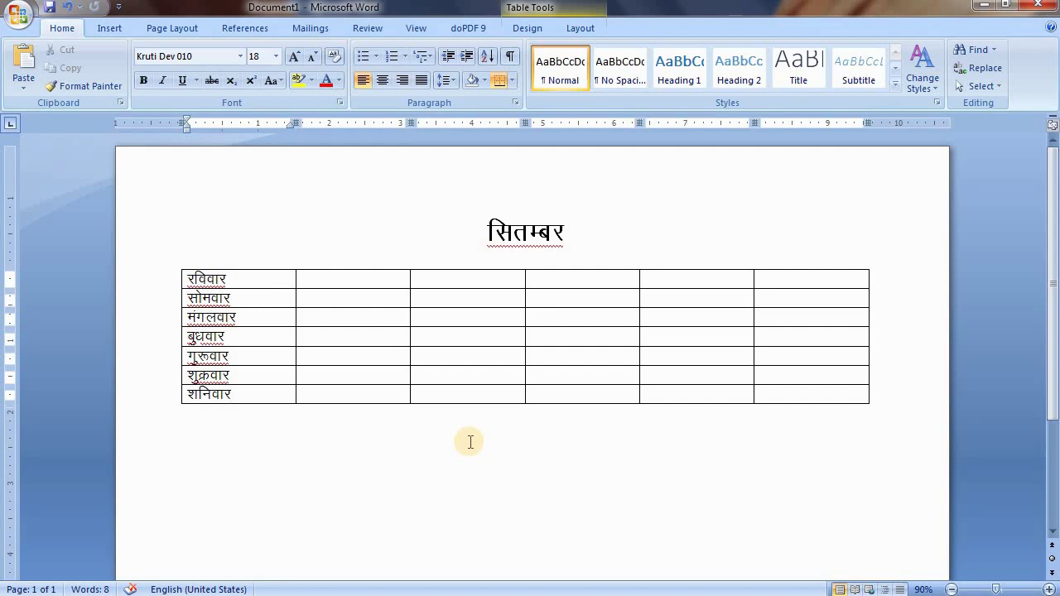
# - Bold the seven weekday names and narrow the first column to fit them
pyautogui.moveTo(186, 277); pyautogui.dragTo(244, 390)
pyautogui.hotkey('ctrl', 'b')
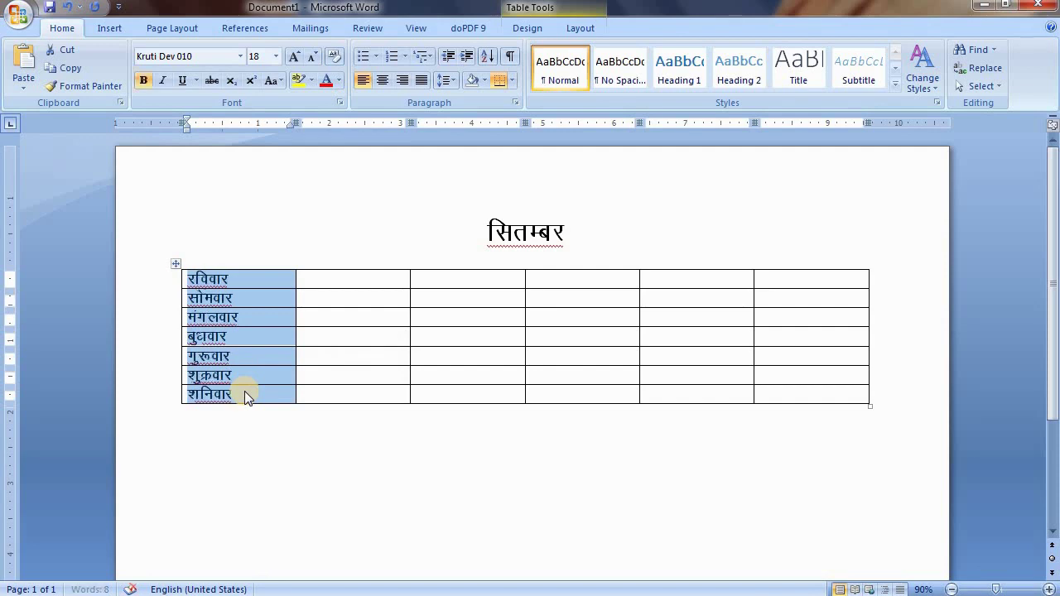
pyautogui.hotkey('ctrl', 'Home')
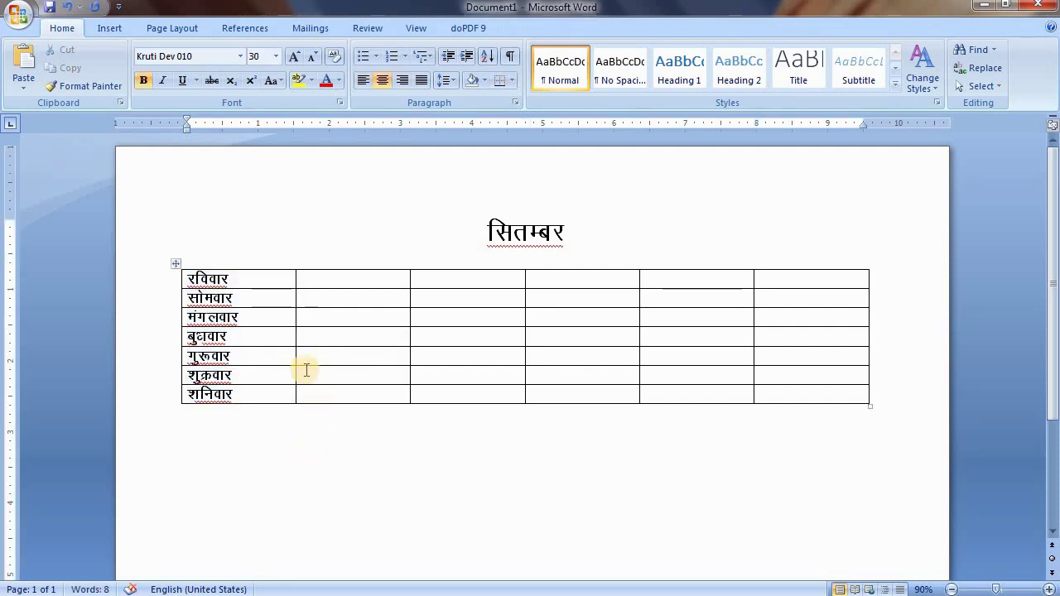
pyautogui.moveTo(293, 314); pyautogui.dragTo(243, 315)
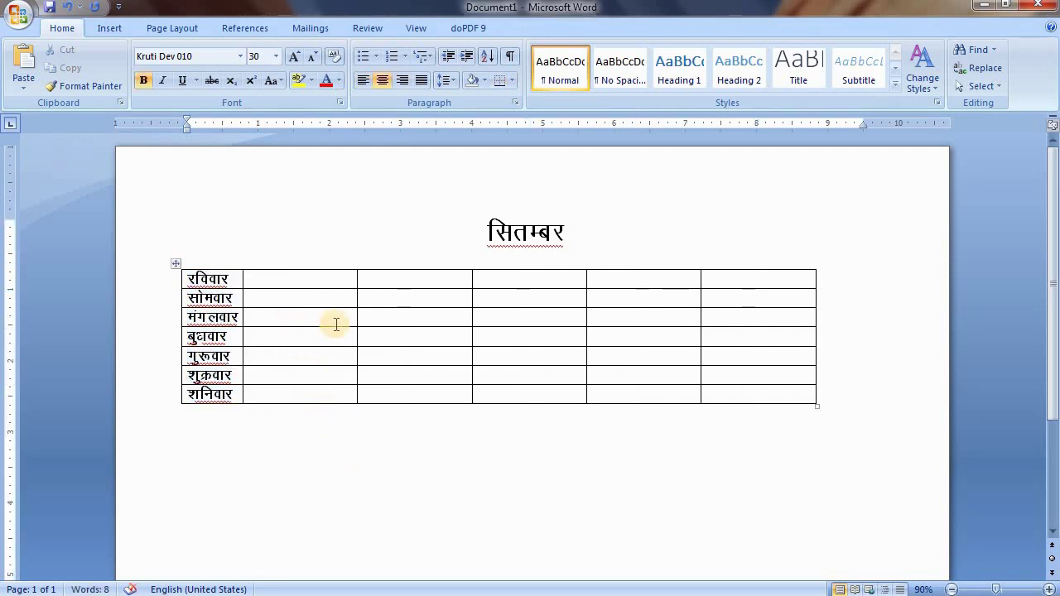
pyautogui.keyDown('ctrl'); pyautogui.scroll(1, 357, 318); pyautogui.keyUp('ctrl')
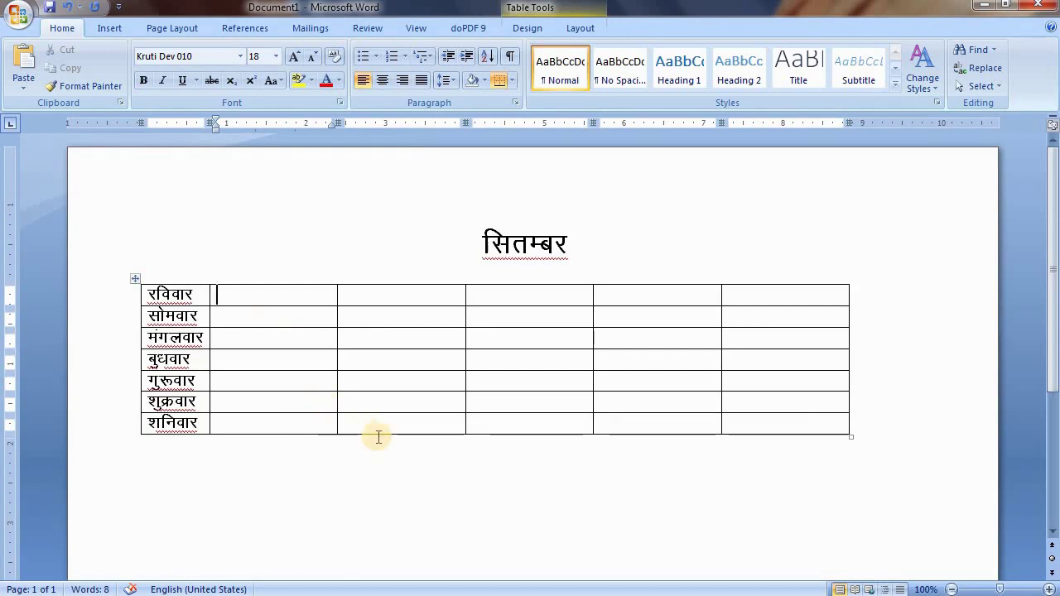
# - Enter the dates 1, 8, 15, 22 and 29 across the रविवार row
pyautogui.write('1')
pyautogui.press('Tab')
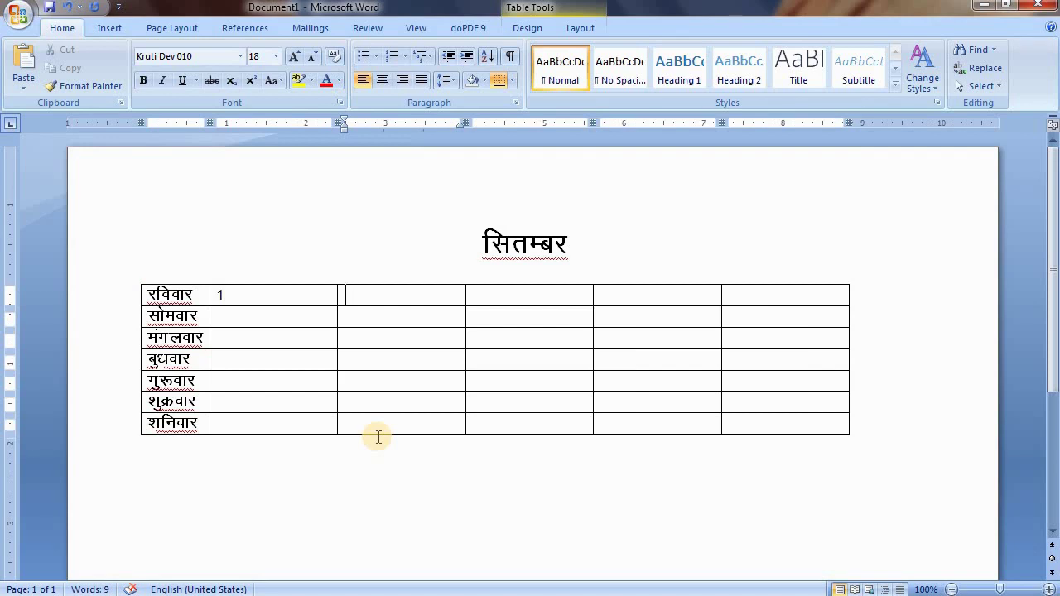
pyautogui.press('Tab')
pyautogui.write('8')
pyautogui.press('Tab')
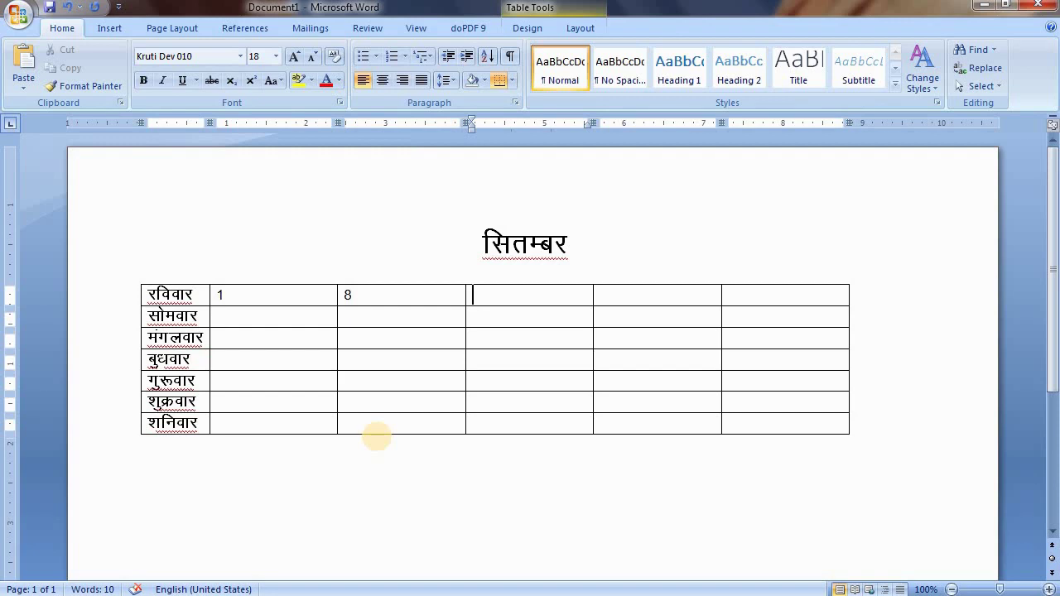
pyautogui.write('15')
pyautogui.press('Tab')
pyautogui.write('22')
pyautogui.press('Tab')
pyautogui.write('29')
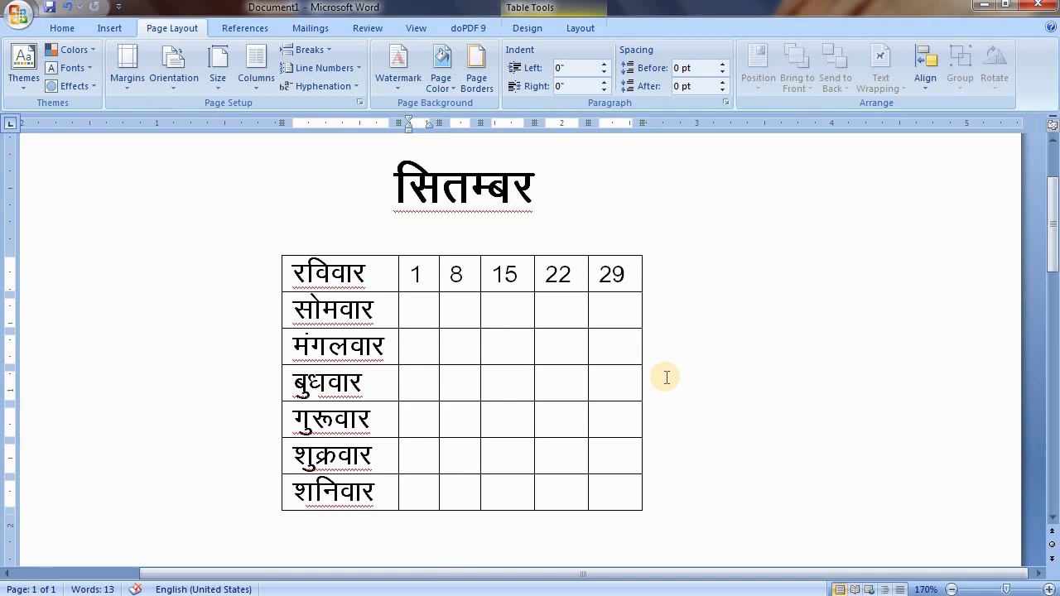
# - Enter the dates 2, 9, 16, 23 and 30 across the सोमवार row
pyautogui.write('2')
pyautogui.press('Tab')
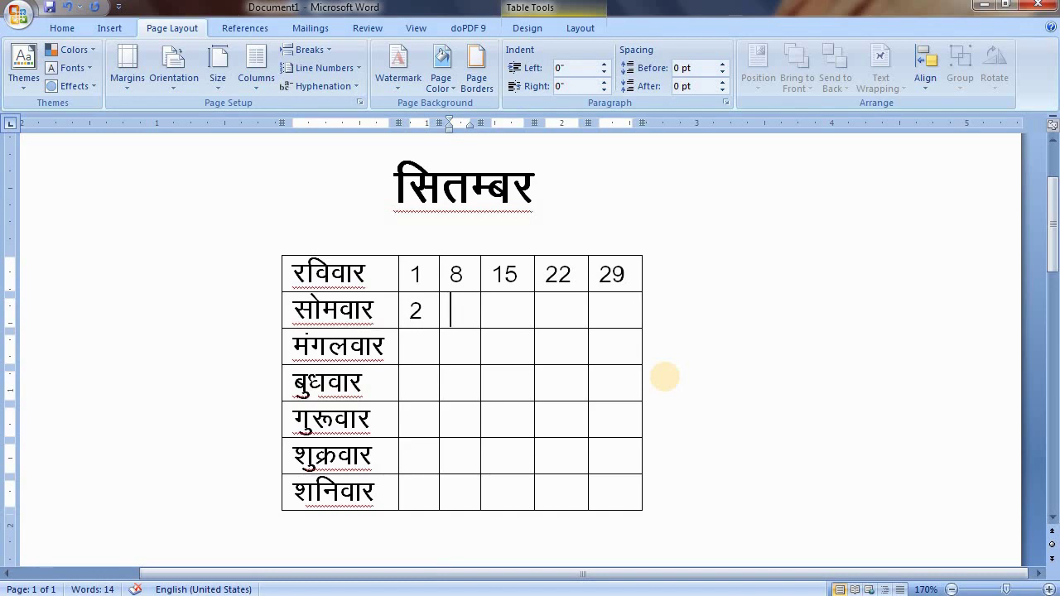
pyautogui.write('9')
pyautogui.press('Tab')
pyautogui.write('16')
pyautogui.press('Tab')
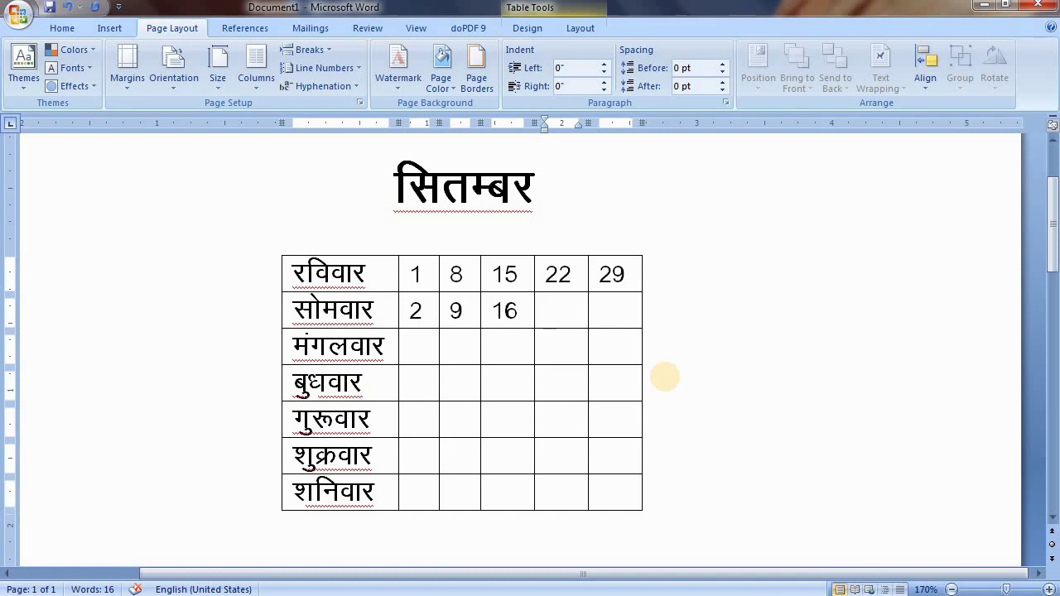
pyautogui.write('23')
pyautogui.press('Tab')
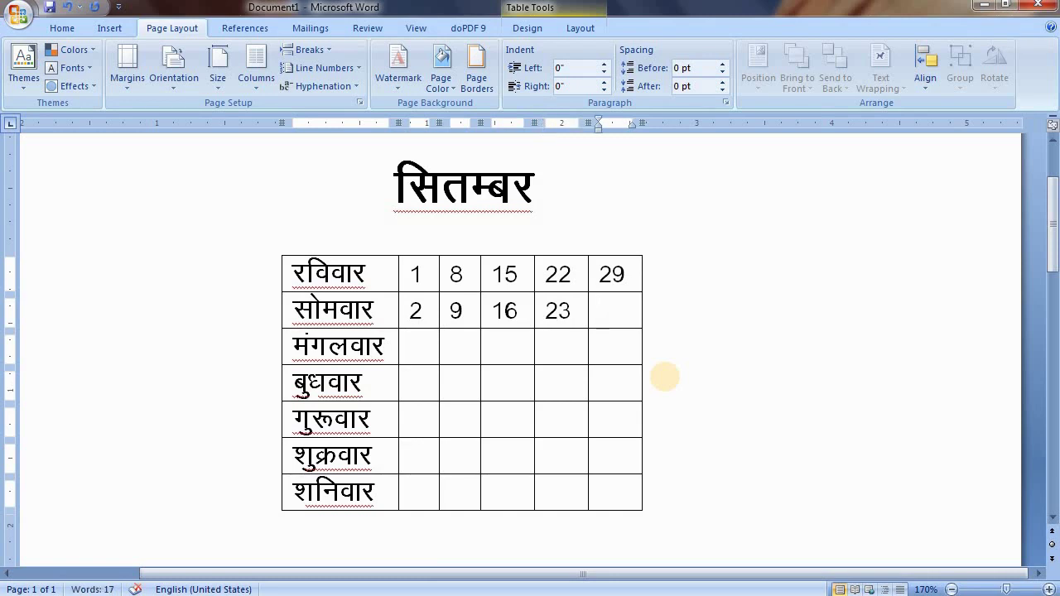
pyautogui.write('30')
# - Enter the dates 3, 10, 17 and 24 across the मंगलवार row
pyautogui.press('Down')
pyautogui.press('Left')
pyautogui.press('Left')
pyautogui.press('Left')
pyautogui.press('Left')
pyautogui.write('3')
pyautogui.press('Down')
pyautogui.press('Up')
pyautogui.press('Right')
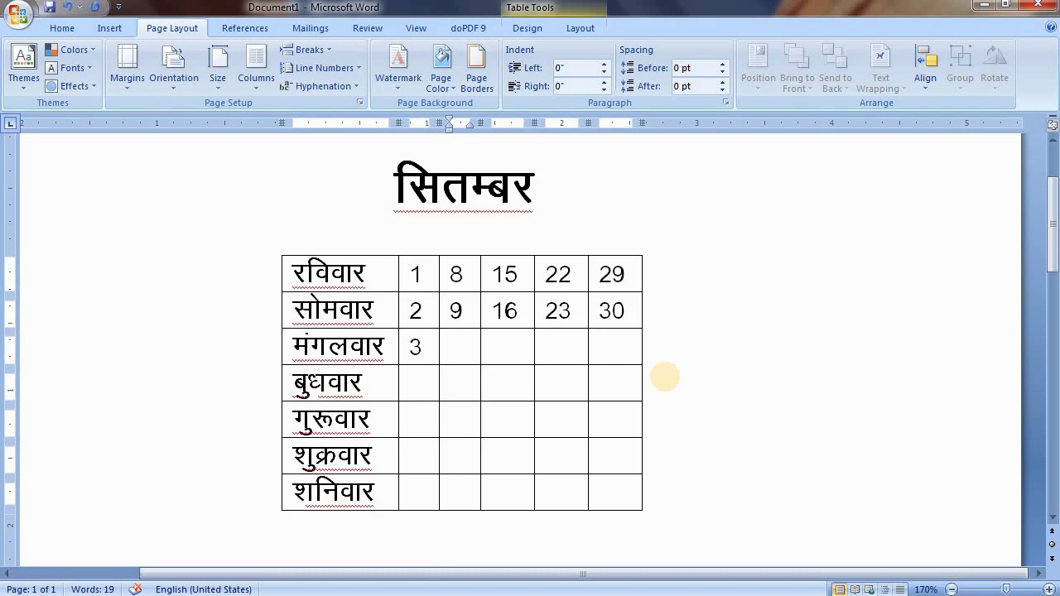
pyautogui.write('10')
pyautogui.press('Right')
pyautogui.write('17')
pyautogui.press('Right')
pyautogui.write('24')
pyautogui.press('Right')
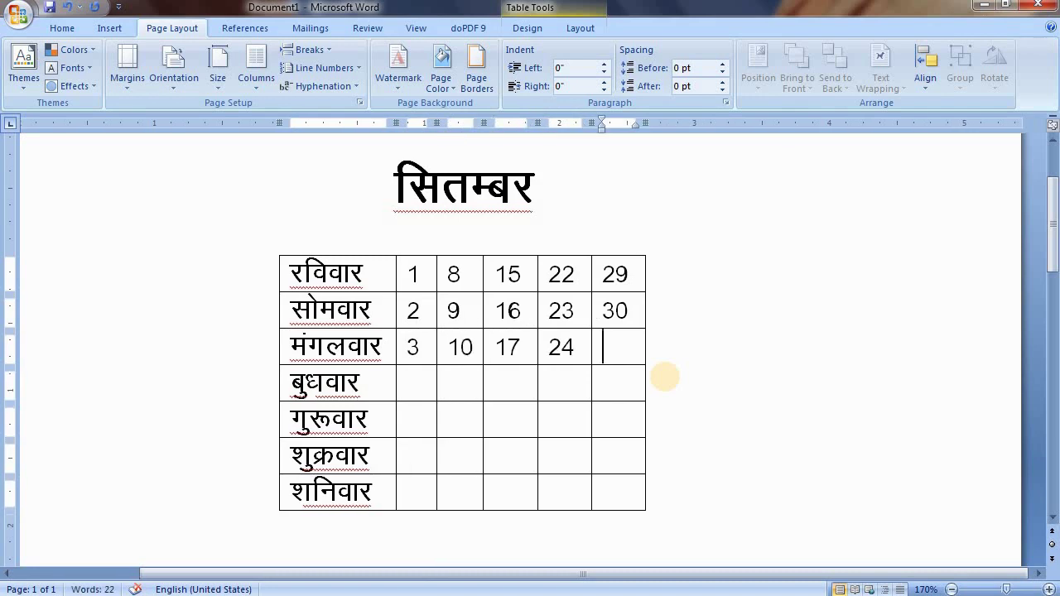
# - Enter the dates 4, 11, 18 and 25 across the बुधवार row
pyautogui.press('Down')
pyautogui.press('Left')
pyautogui.press('Left')
# - Enter the dates 5, 12, 19 and 26 across the गुरुवार row
pyautogui.press('Left')
pyautogui.write('4')
pyautogui.press('Tab')
pyautogui.write('11')
pyautogui.press('Tab')
pyautogui.write('18')
pyautogui.press('Tab')
pyautogui.write('25')
pyautogui.press('Down')
pyautogui.press('Left')
pyautogui.press('Left')
pyautogui.press('Left')
pyautogui.write('5')
pyautogui.press('Tab')
pyautogui.write('12')
pyautogui.press('Tab')
pyautogui.write('19')
pyautogui.press('Tab')
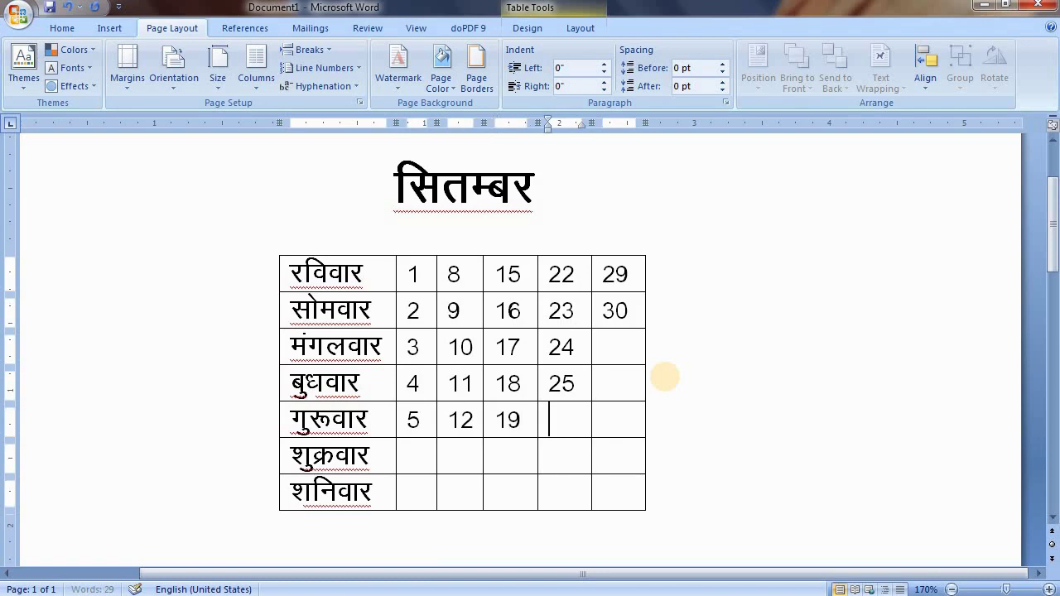
pyautogui.write('26')
# - Enter the dates 6, 13, 20 and 27 across the शुक्रवार row
pyautogui.press('Down')
pyautogui.press('Left')
# - Enter the dates 7, 14, 21 and 28 across the शनिवार row
pyautogui.press('Left')
pyautogui.press('Left')
pyautogui.write('6')
pyautogui.press('Tab')
pyautogui.write('13')
pyautogui.press('Tab')
pyautogui.write('20')
pyautogui.press('Tab')
pyautogui.write('27')
pyautogui.press('Down')
pyautogui.press('Left')
pyautogui.press('Left')
pyautogui.press('Left')
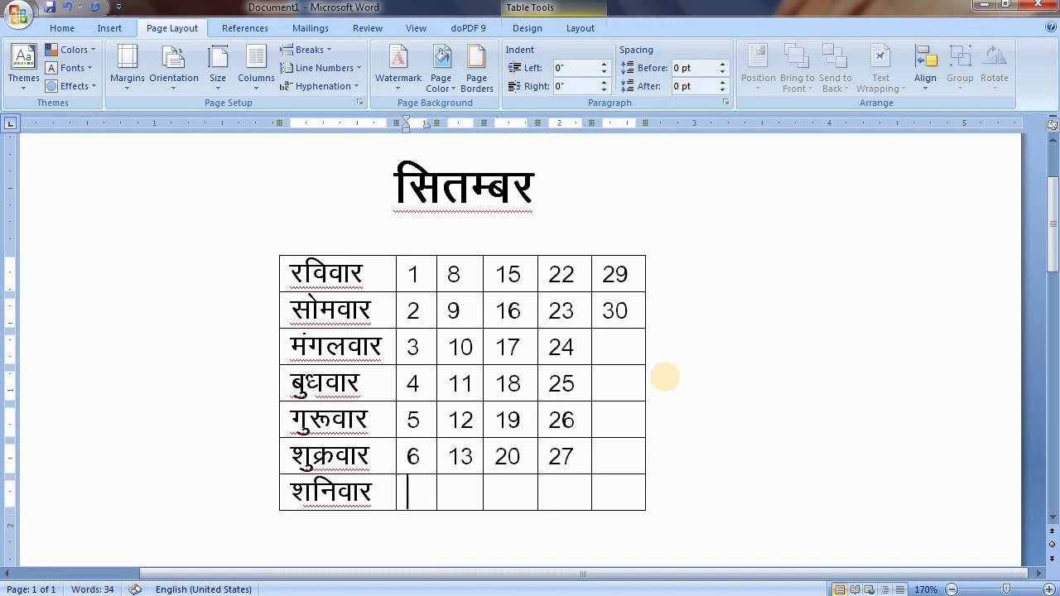
pyautogui.write('7')
pyautogui.press('Tab')
pyautogui.write('14')
pyautogui.press('Tab')
pyautogui.write('21')
pyautogui.press('Tab')
pyautogui.write('28')
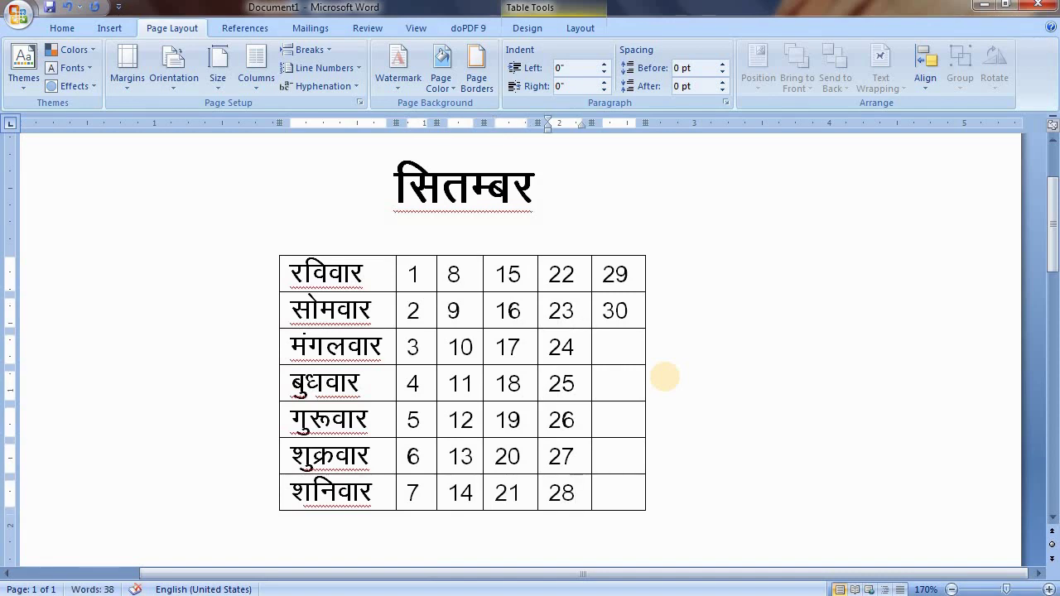